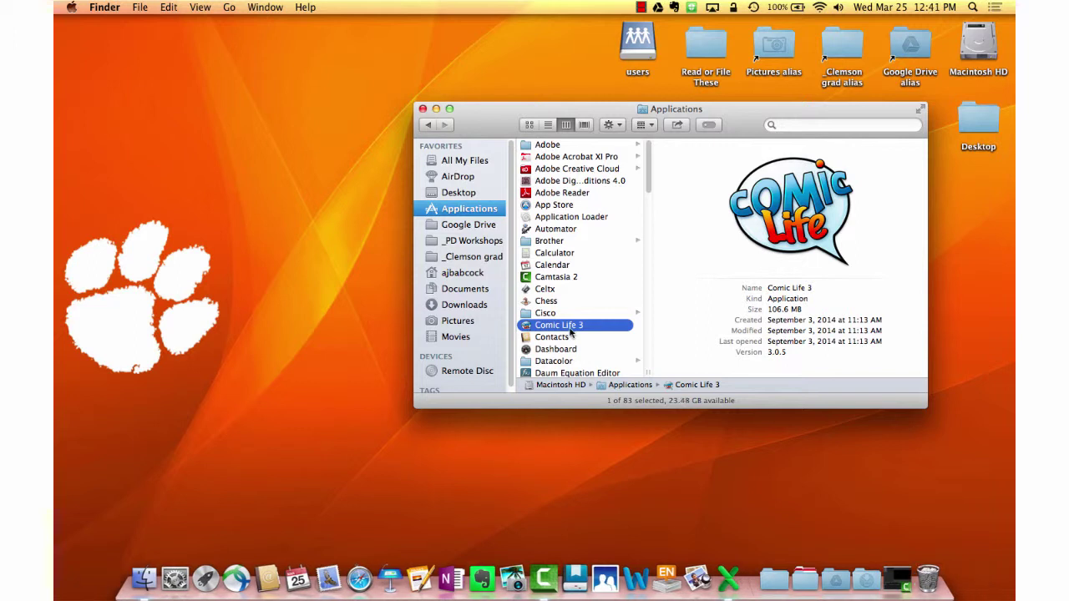
# Launch Comic Life 3 and create a new document from the Intro Script template.
pyautogui.doubleClick(571, 327)
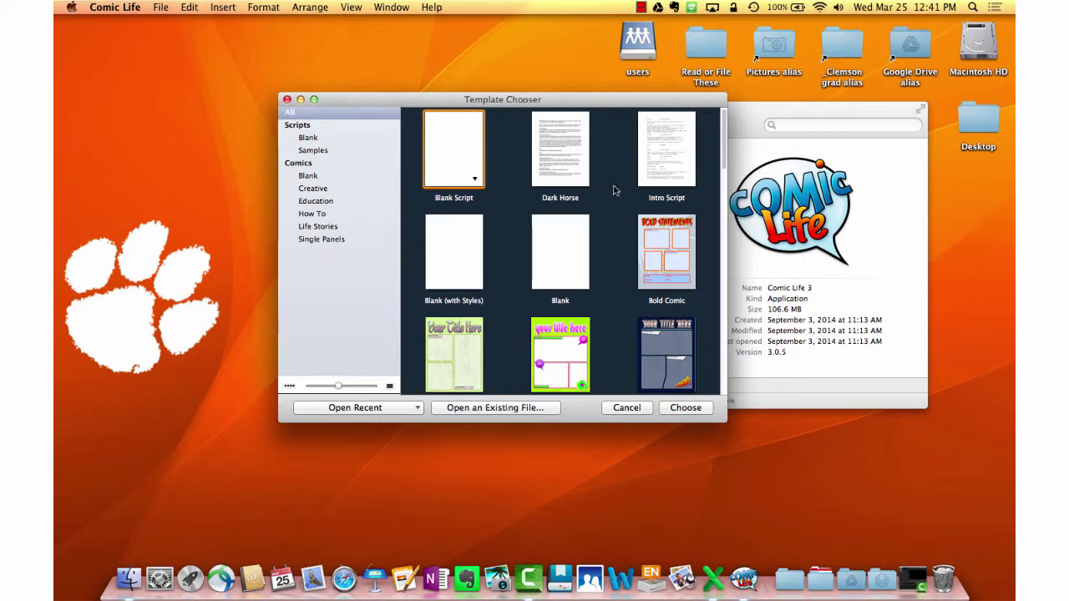
pyautogui.click(300, 126)
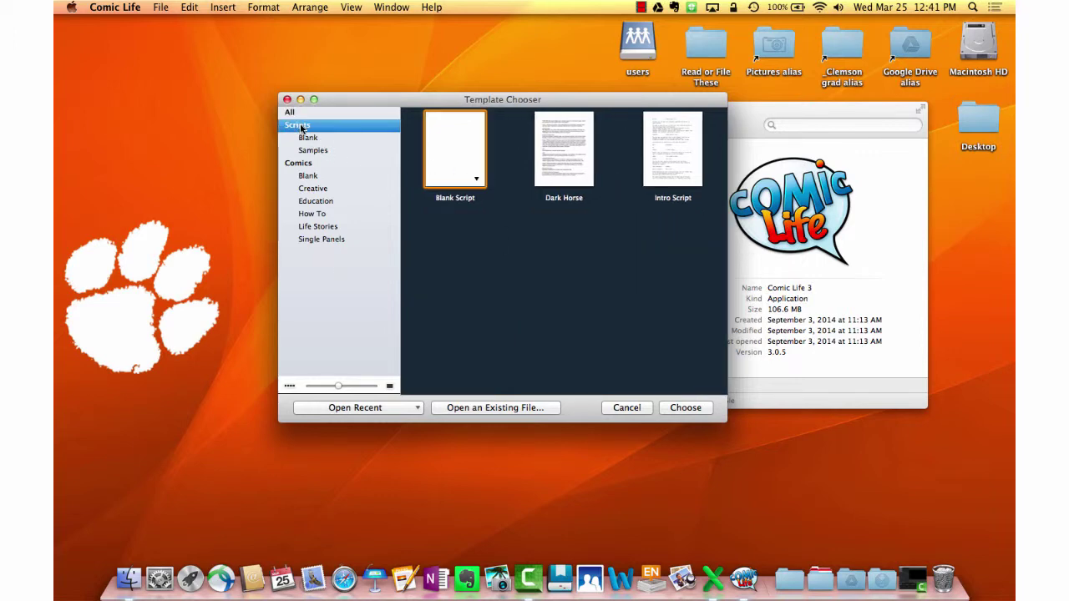
pyautogui.click(666, 151)
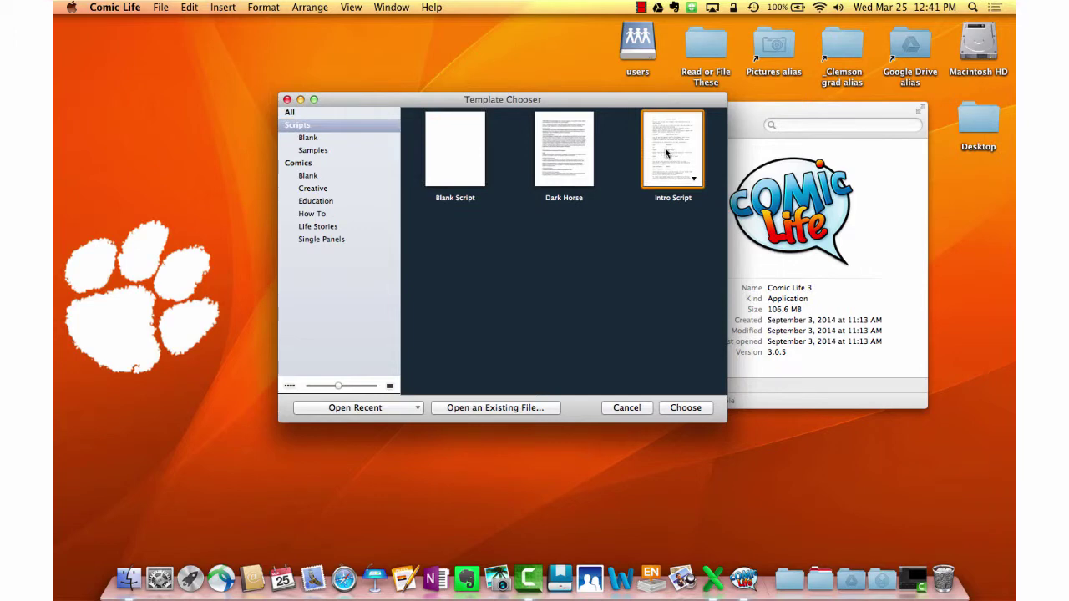
pyautogui.click(685, 407)
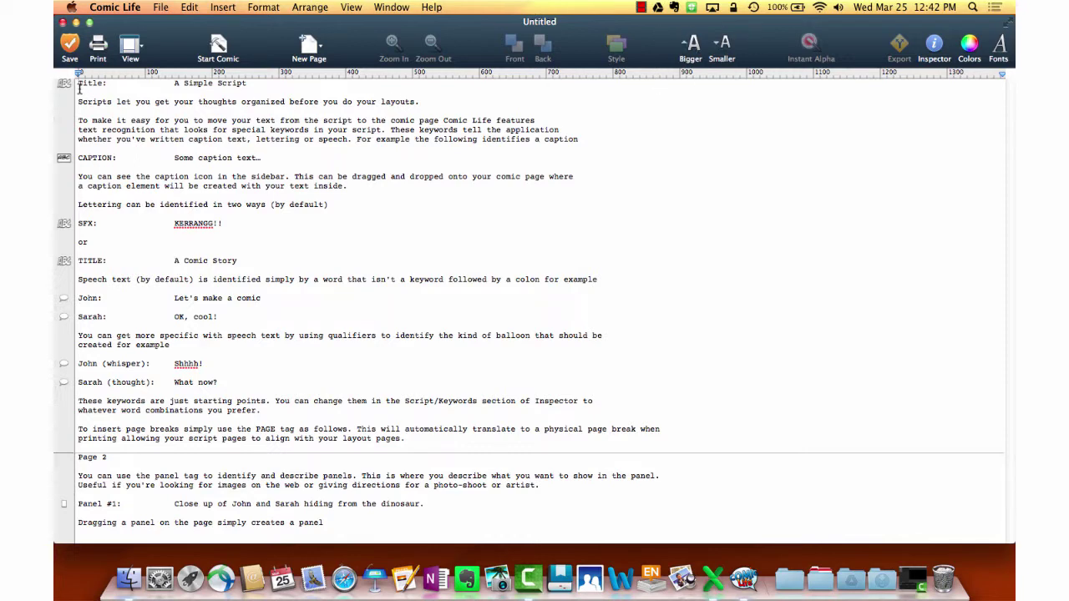
# Enlarge all the script text with Bigger, then select the Title keyword on line one.
pyautogui.moveTo(79, 83); pyautogui.dragTo(599, 535)
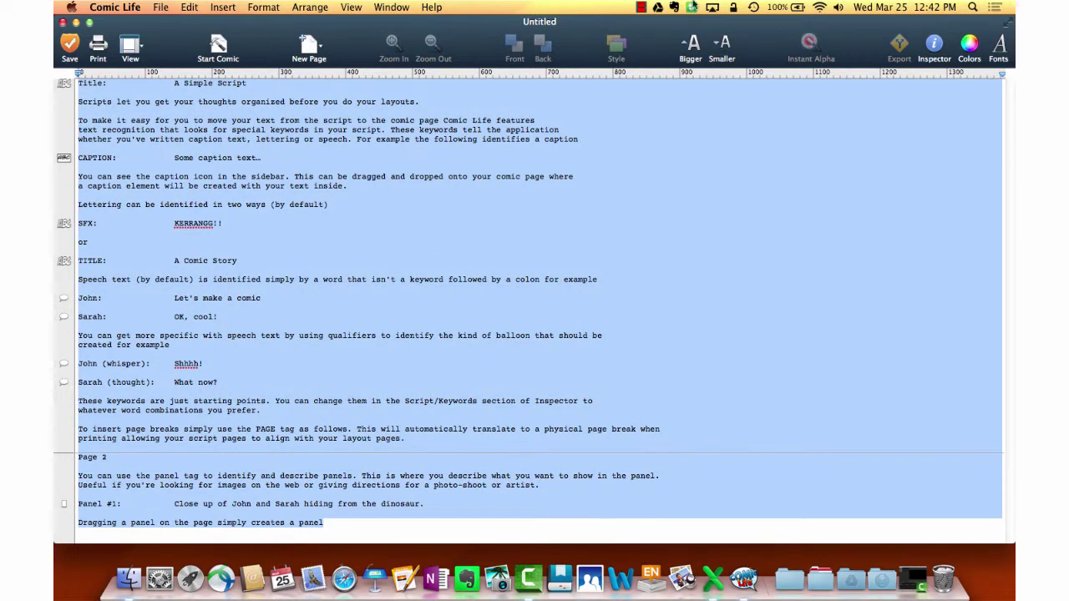
pyautogui.click(692, 48)
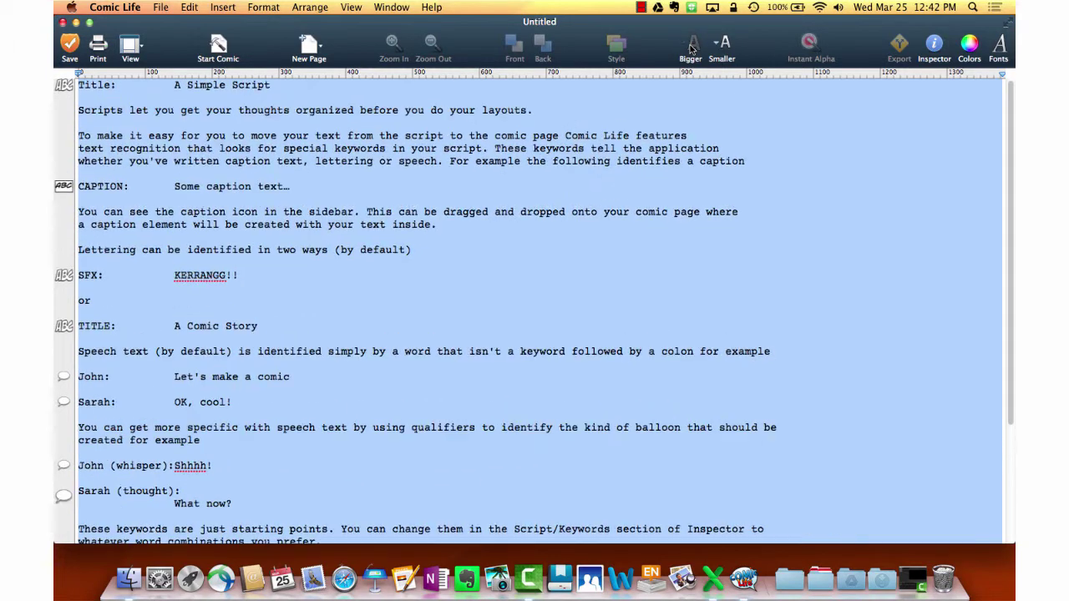
pyautogui.click(403, 243)
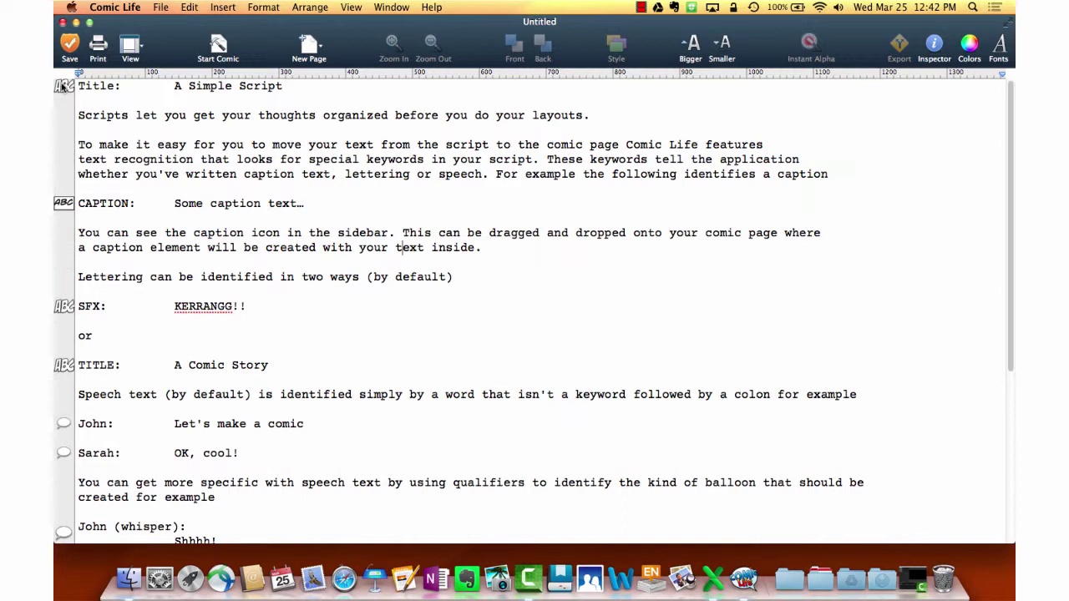
pyautogui.moveTo(127, 85); pyautogui.dragTo(78, 86)
pyautogui.scroll(-8, 250, 251)
pyautogui.scroll(-1, 257, 313)
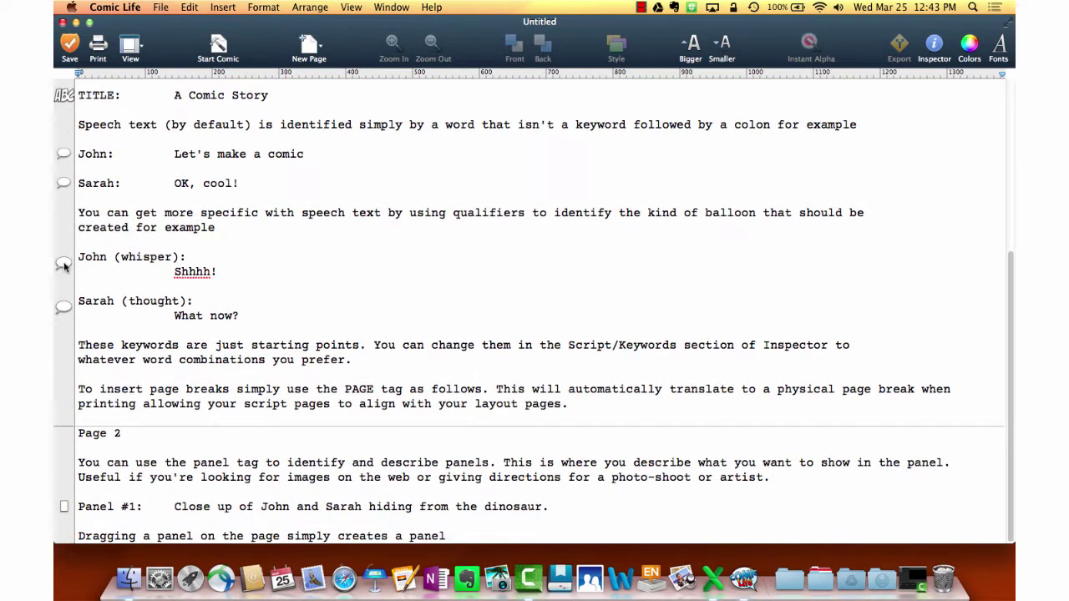
pyautogui.scroll(9, 64, 265)
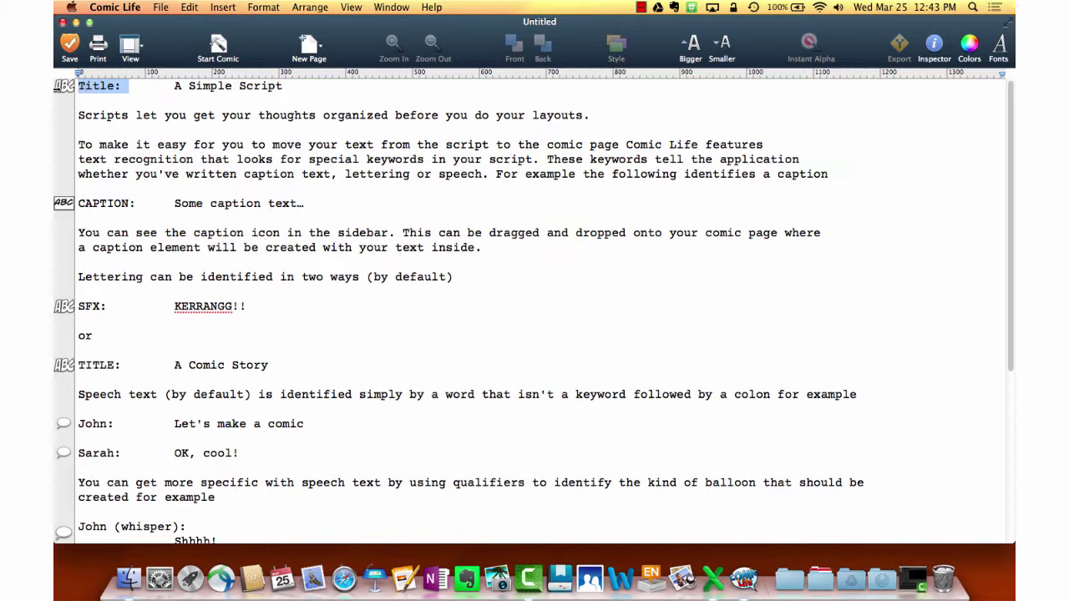
pyautogui.click(119, 85)
pyautogui.press('BackSpace')
pyautogui.write(':')
# Add Jim's line 'How do we go about doing that?' below 'OK, cool!'.
pyautogui.click(244, 452)
pyautogui.press('Return')
pyautogui.press('Return')
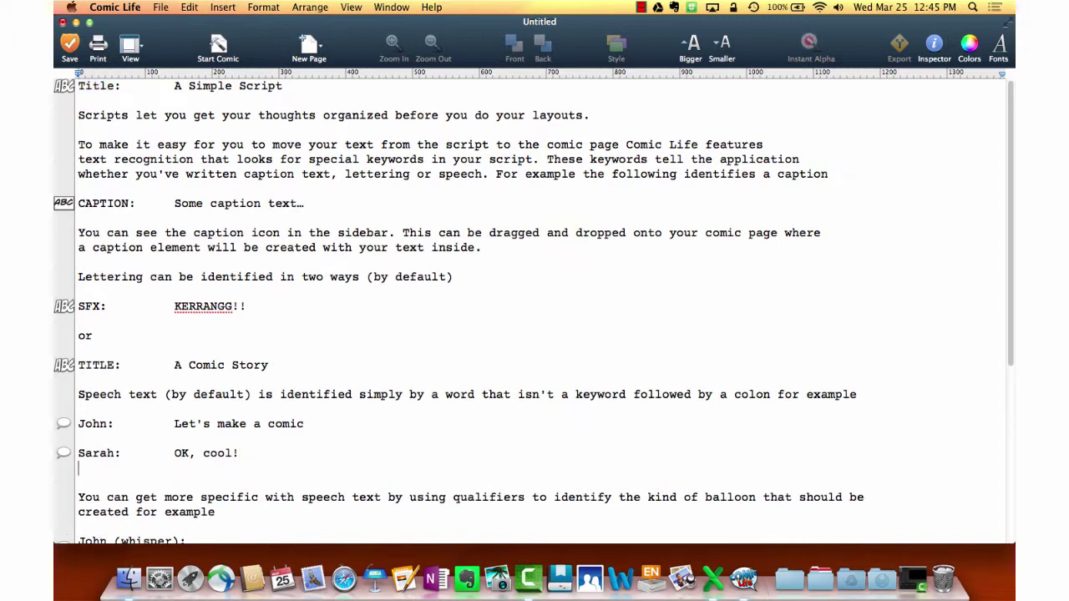
pyautogui.write('Jim')
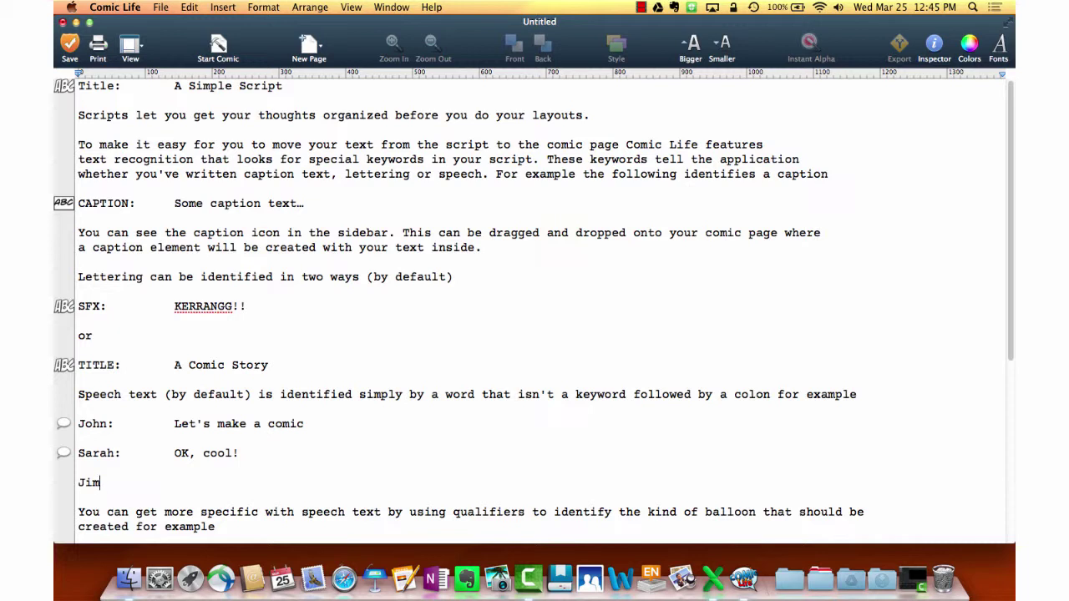
pyautogui.write(':')
pyautogui.press('Tab')
pyautogui.write('How do we go about coin')
pyautogui.press('BackSpace')
pyautogui.press('BackSpace')
pyautogui.press('BackSpace')
pyautogui.press('BackSpace')
pyautogui.write('doing that?')
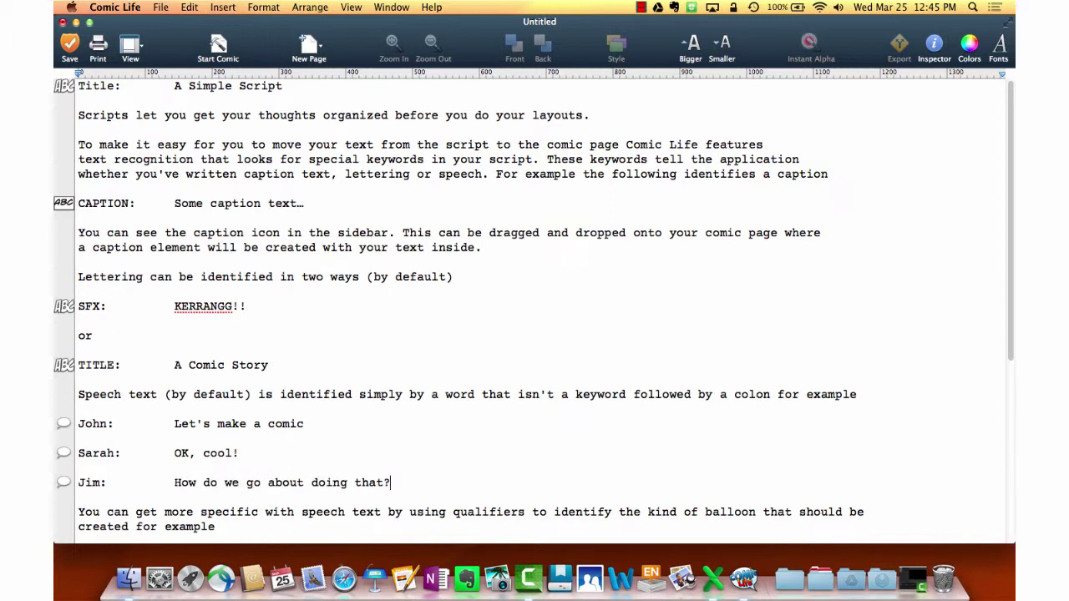
# Add John's reply 'It's easy, we use ComicLife!' on the next line.
pyautogui.press('Return')
pyautogui.press('Return')
pyautogui.write('John:')
pyautogui.press('Tab')
pyautogui.write("It's easy, ")
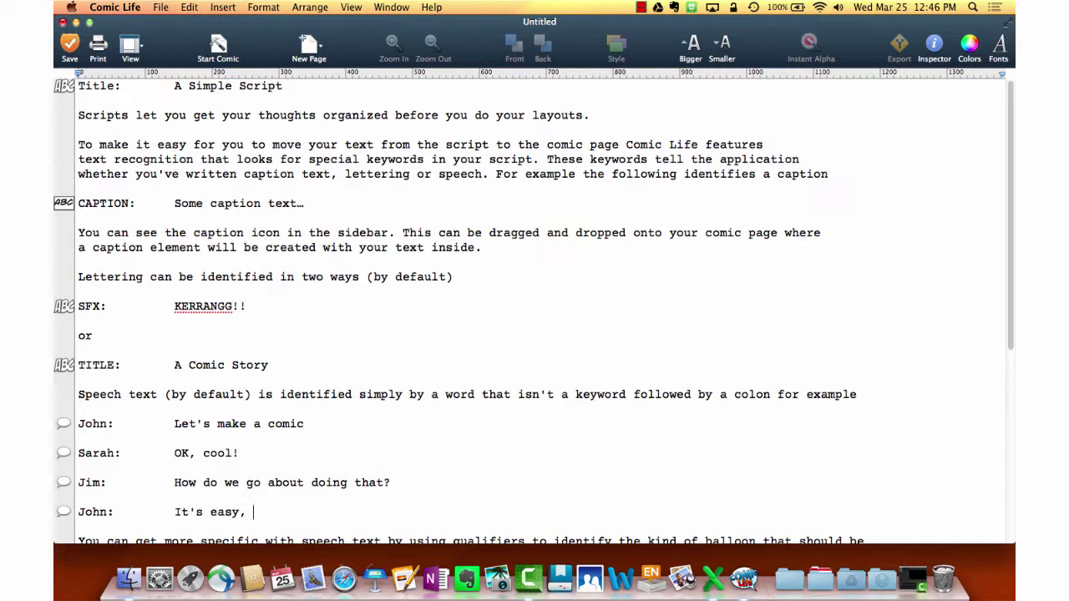
pyautogui.write('we use ComicLife!')
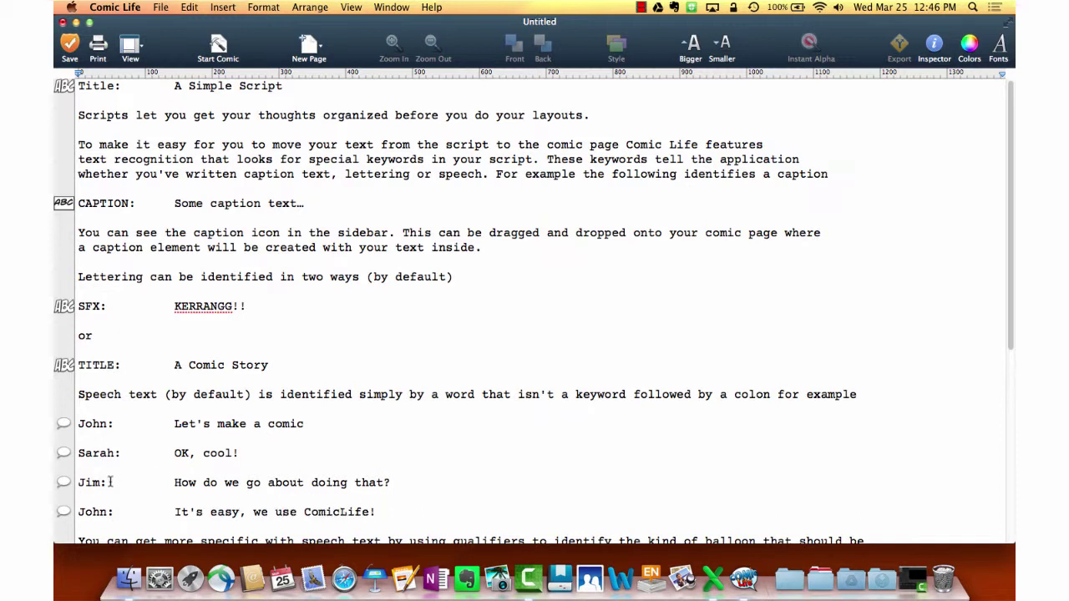
# Add a new Sarah speaker line with a (whisper) qualifier below John's reply.
pyautogui.scroll(-2, 171, 469)
pyautogui.press('Return')
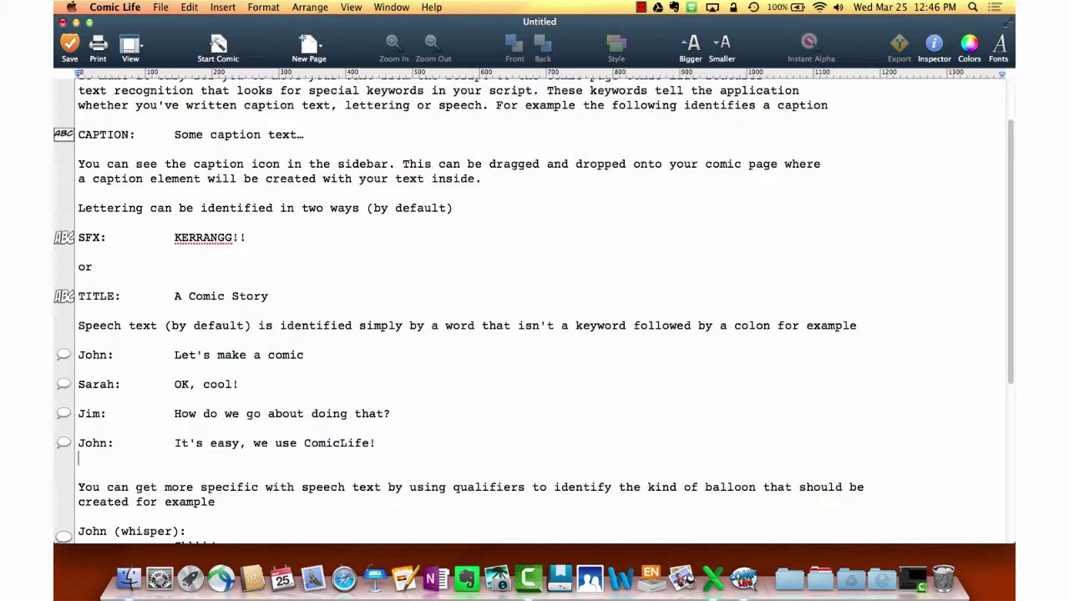
pyautogui.press('Return')
pyautogui.write('Sarah')
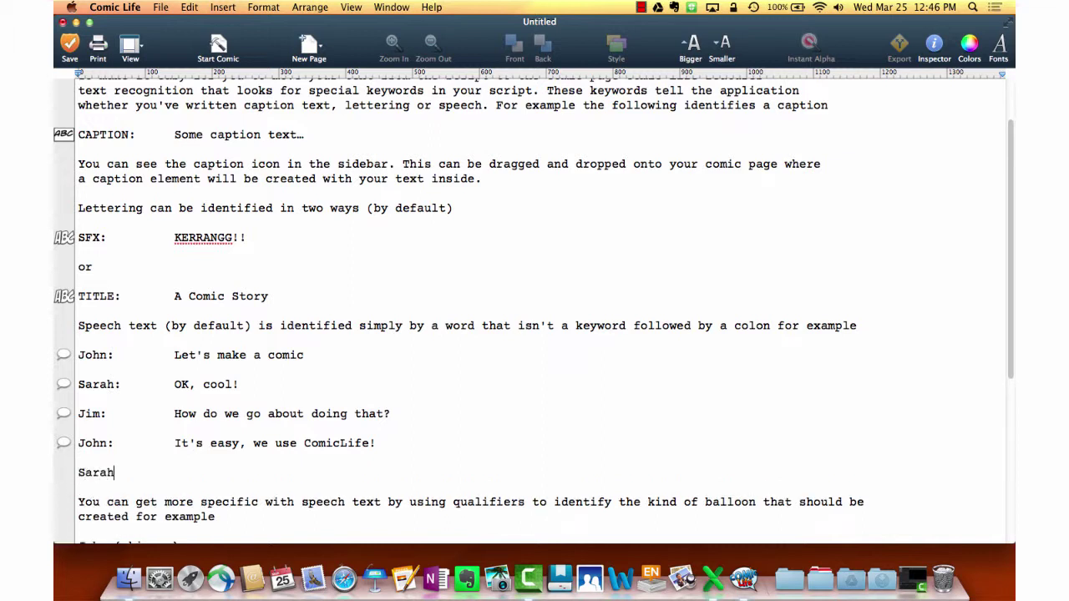
pyautogui.write(':')
pyautogui.write('()')
pyautogui.press('Left')
pyautogui.write('whs')
pyautogui.press('BackSpace')
pyautogui.write('isper')
pyautogui.press('Tab')
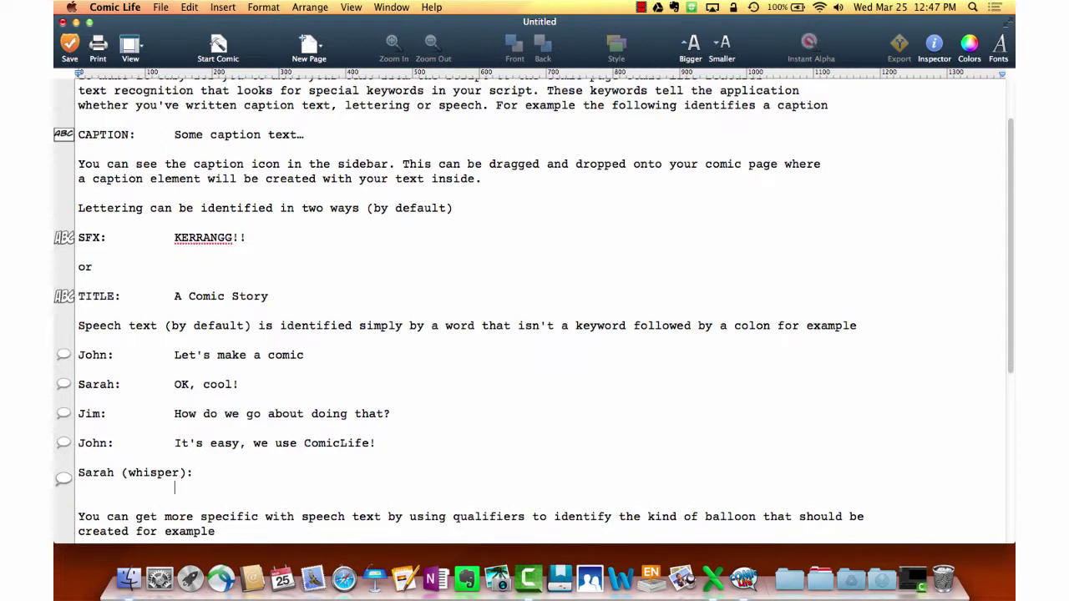
# Change Sarah's qualifier from whisper to thought.
pyautogui.press('BackSpace')
pyautogui.press('Left')
pyautogui.press('Left')
pyautogui.press('BackSpace')
pyautogui.press('BackSpace')
pyautogui.press('BackSpace')
pyautogui.press('BackSpace')
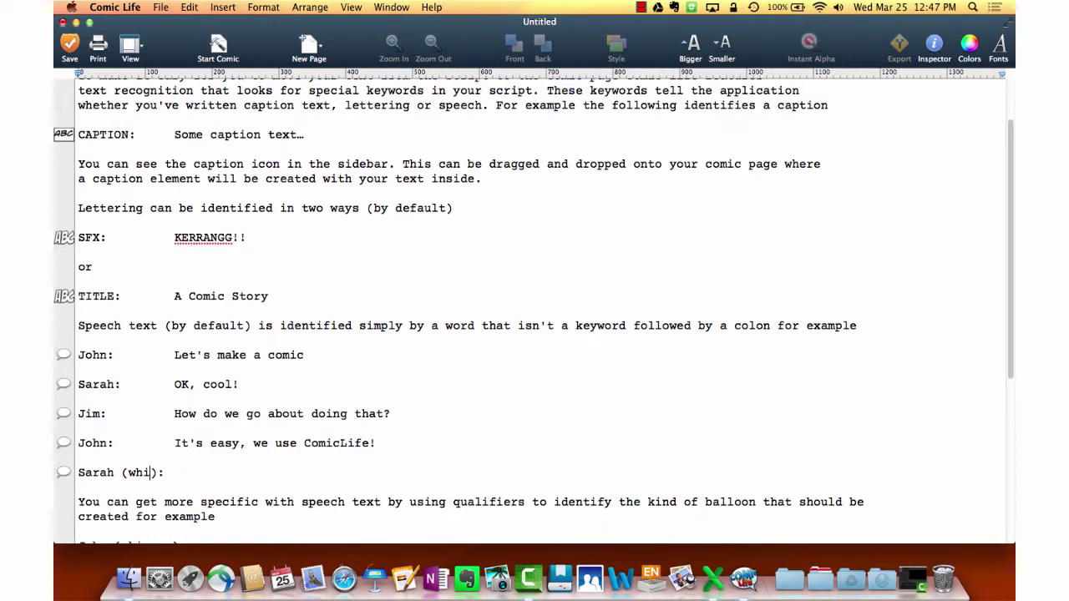
pyautogui.press('BackSpace')
pyautogui.press('BackSpace')
pyautogui.press('BackSpace')
pyautogui.write('thought')
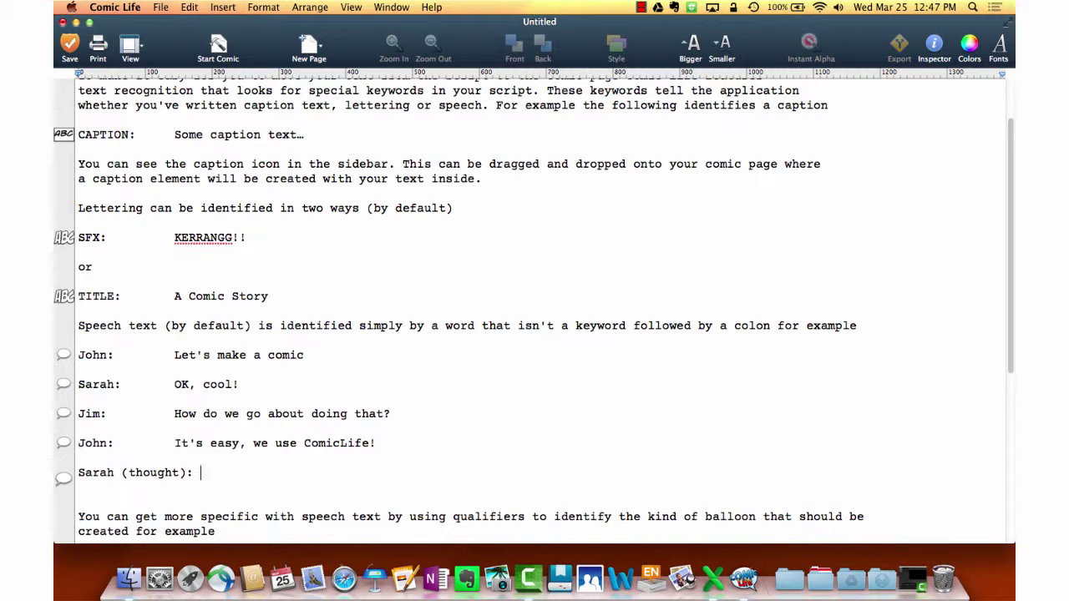
# Type Sarah's thought 'I have no idea what that is...' after the qualifier.
pyautogui.write('I have no idea what that is...')
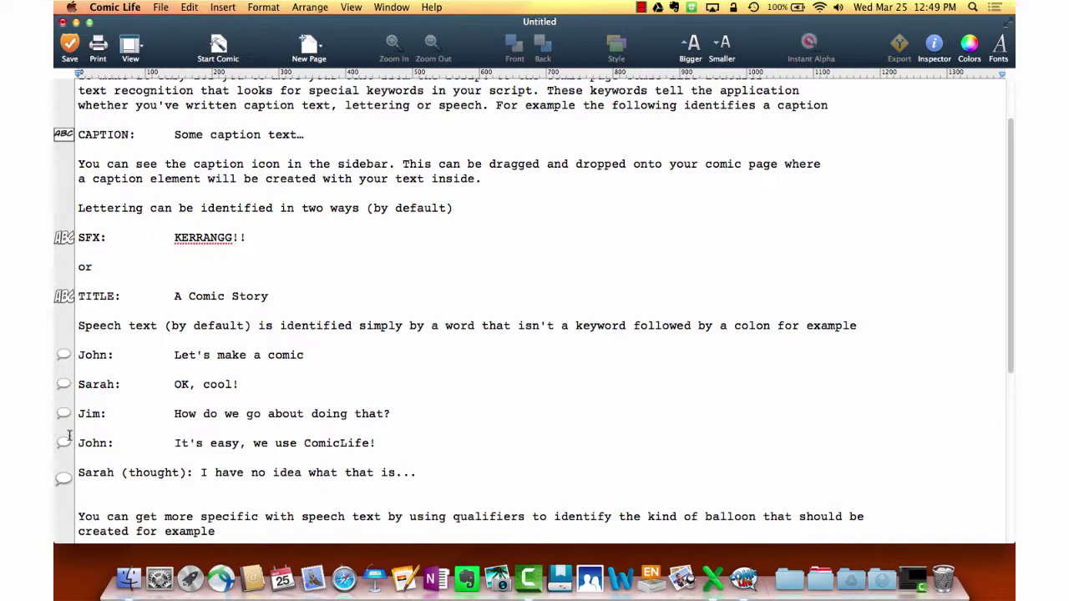
# Start a comic from the script using the Blank (with Styles) template.
pyautogui.click(224, 47)
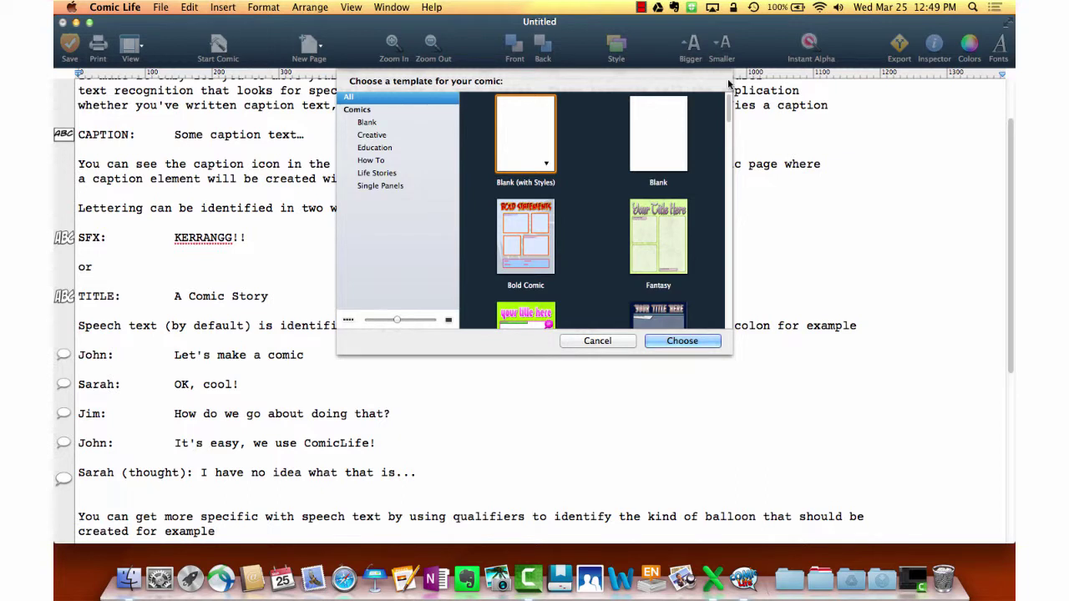
pyautogui.click(658, 144)
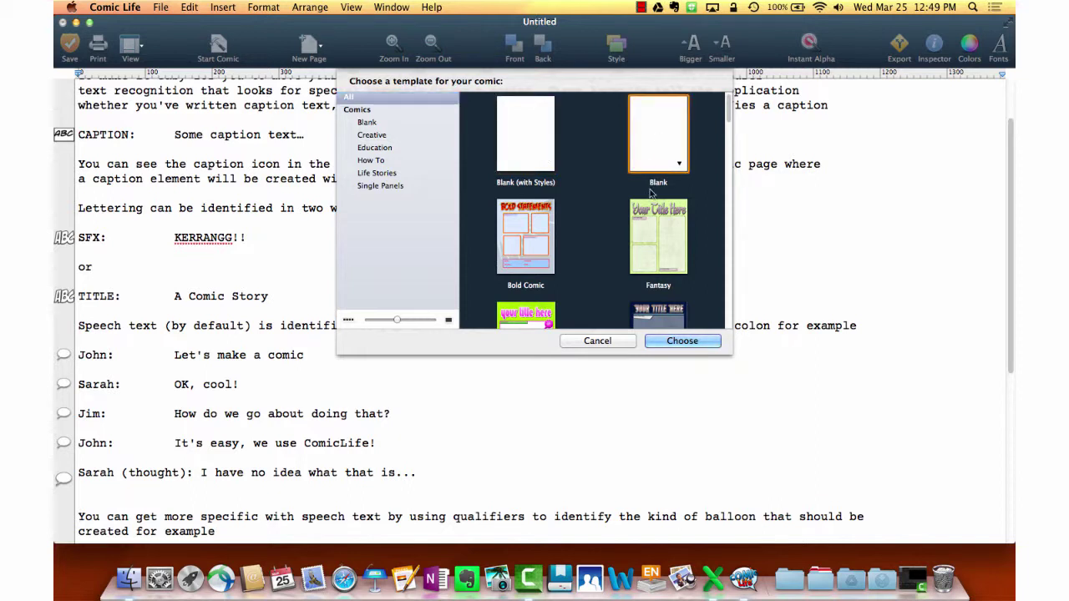
pyautogui.click(527, 152)
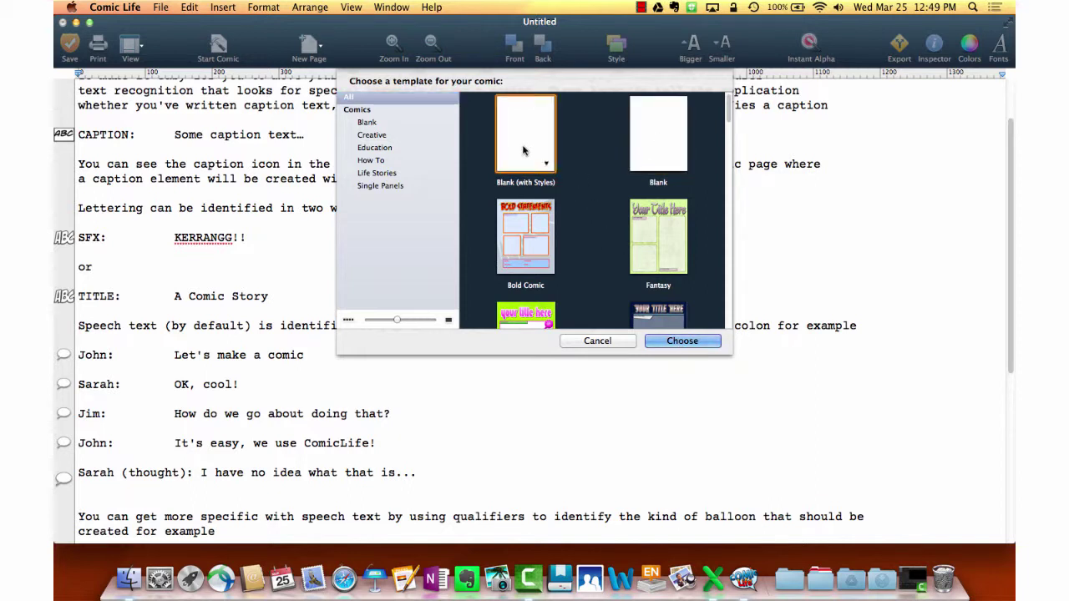
pyautogui.click(665, 344)
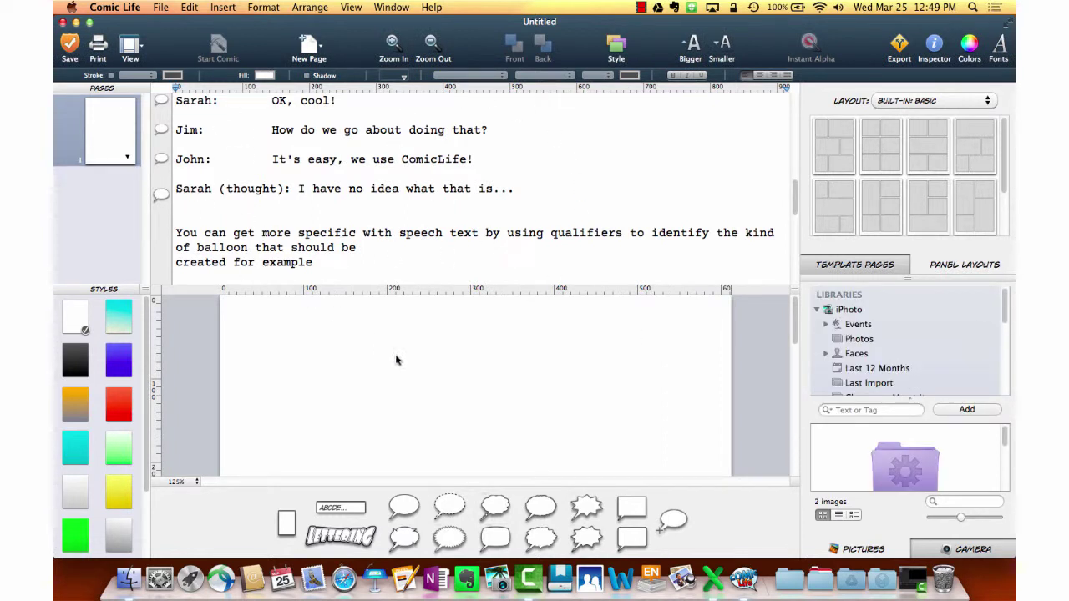
# Zoom the page to 50% and apply the first Built-in Basic layout to it.
pyautogui.click(186, 485)
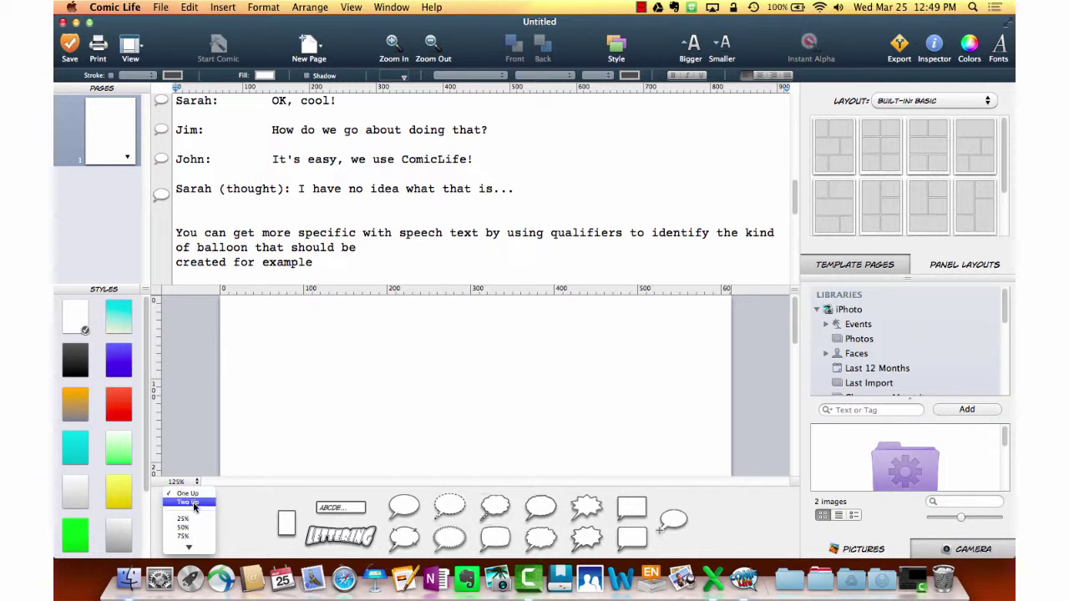
pyautogui.click(199, 529)
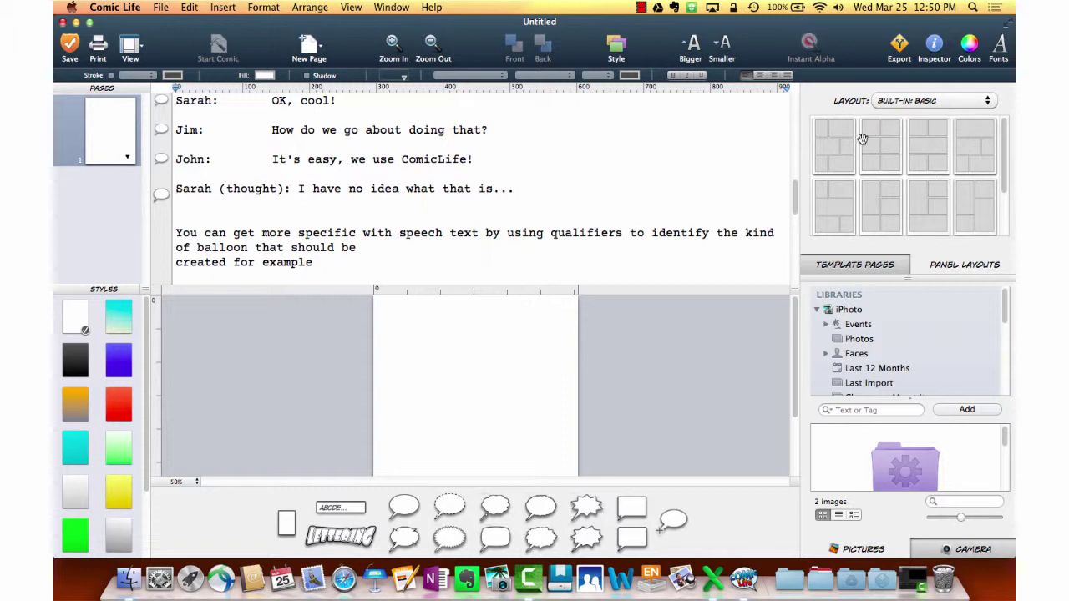
pyautogui.scroll(-5, 1000, 133)
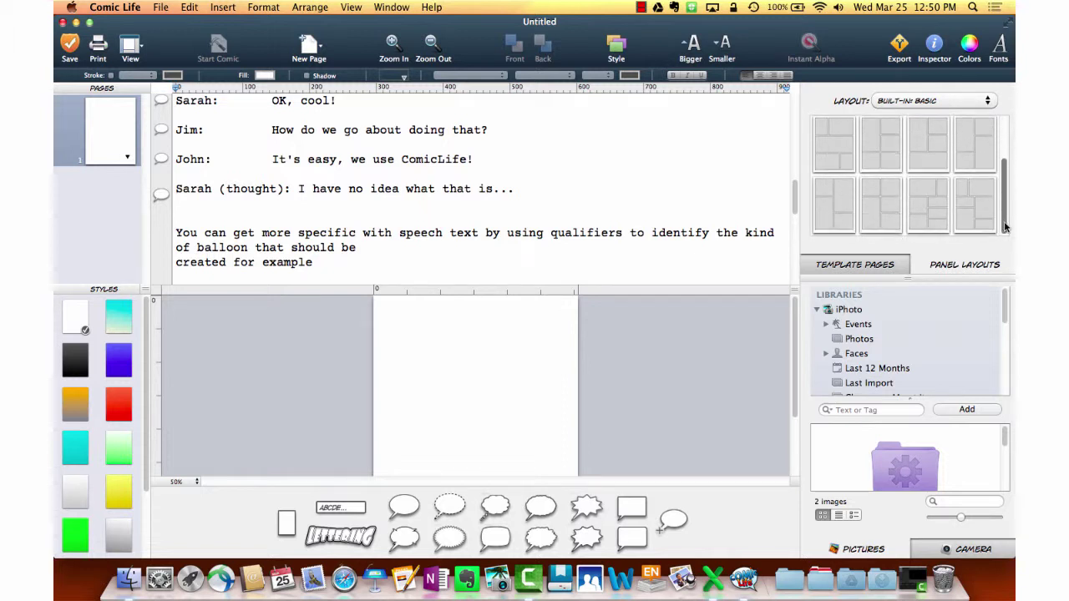
pyautogui.click(843, 152)
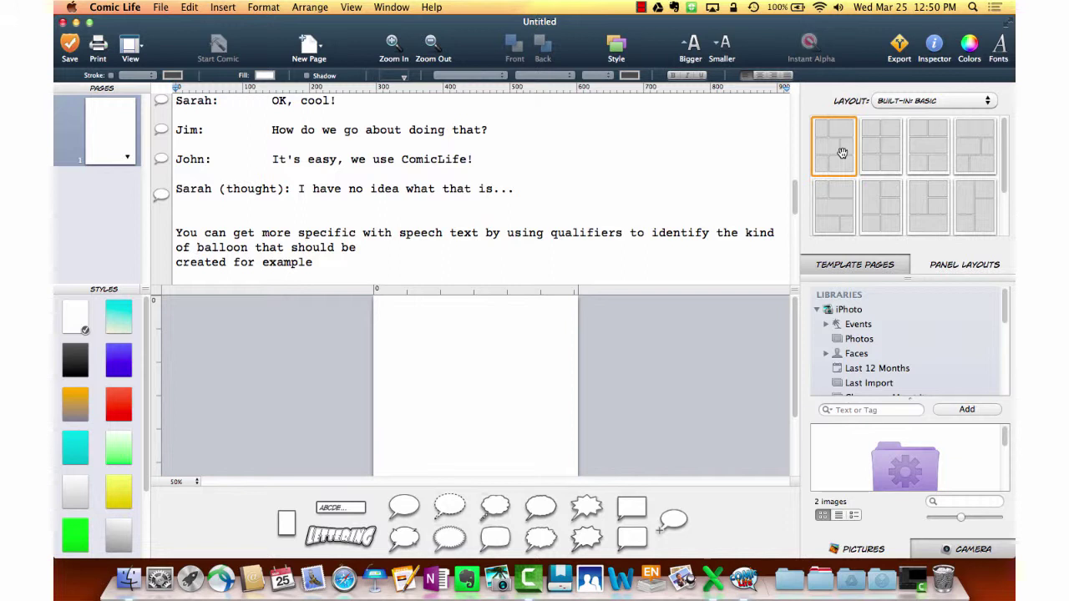
pyautogui.moveTo(188, 173); pyautogui.dragTo(434, 419)
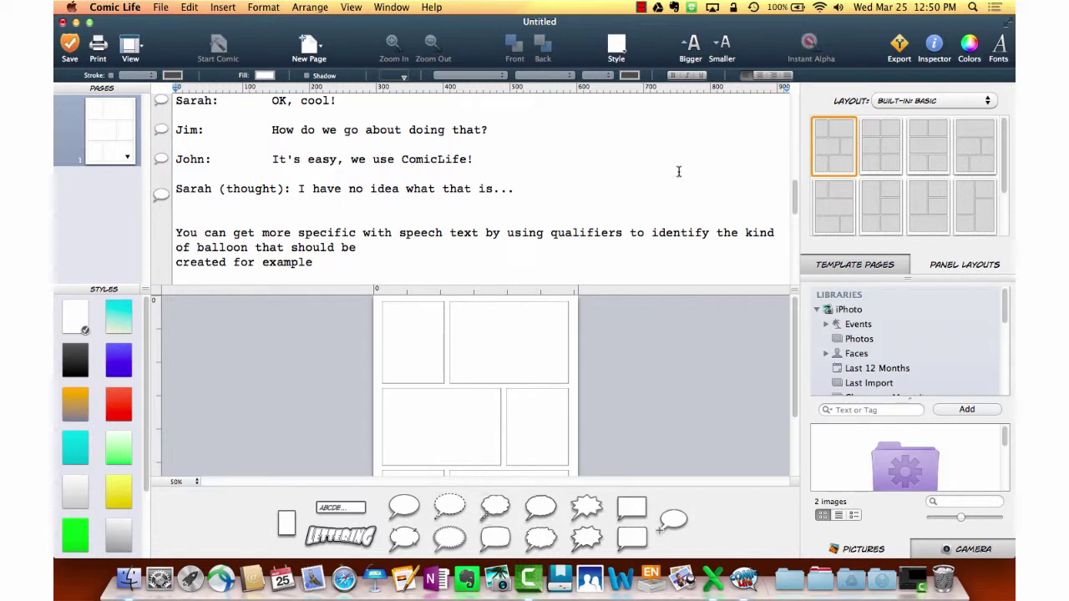
# Place John's, Sarah's and Jim's script lines as balloons in the top-left panel.
pyautogui.scroll(2, 796, 203)
pyautogui.scroll(3, 796, 203)
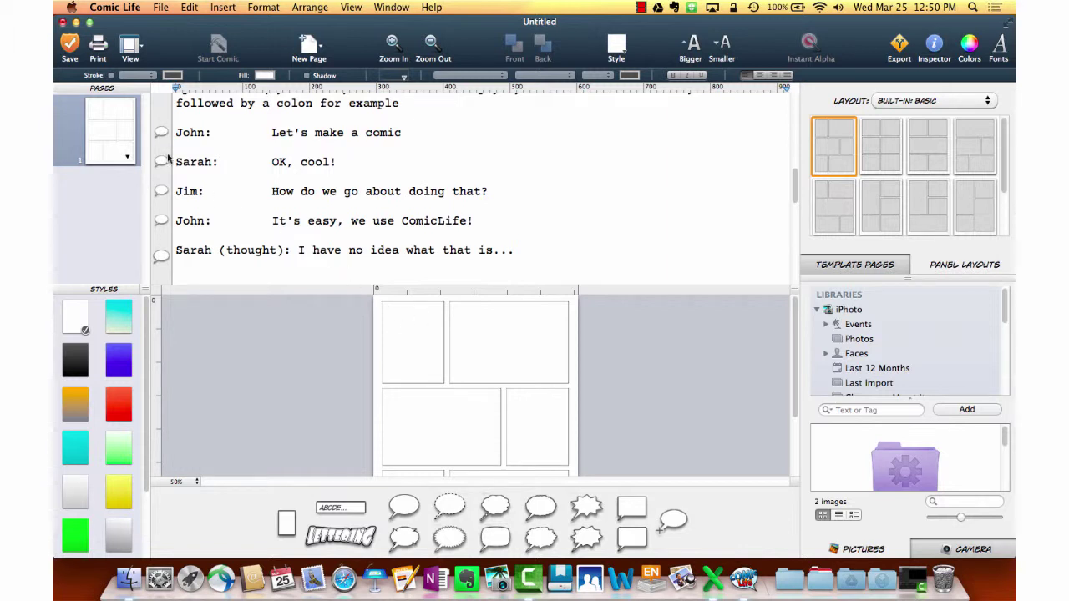
pyautogui.moveTo(162, 134); pyautogui.dragTo(431, 328)
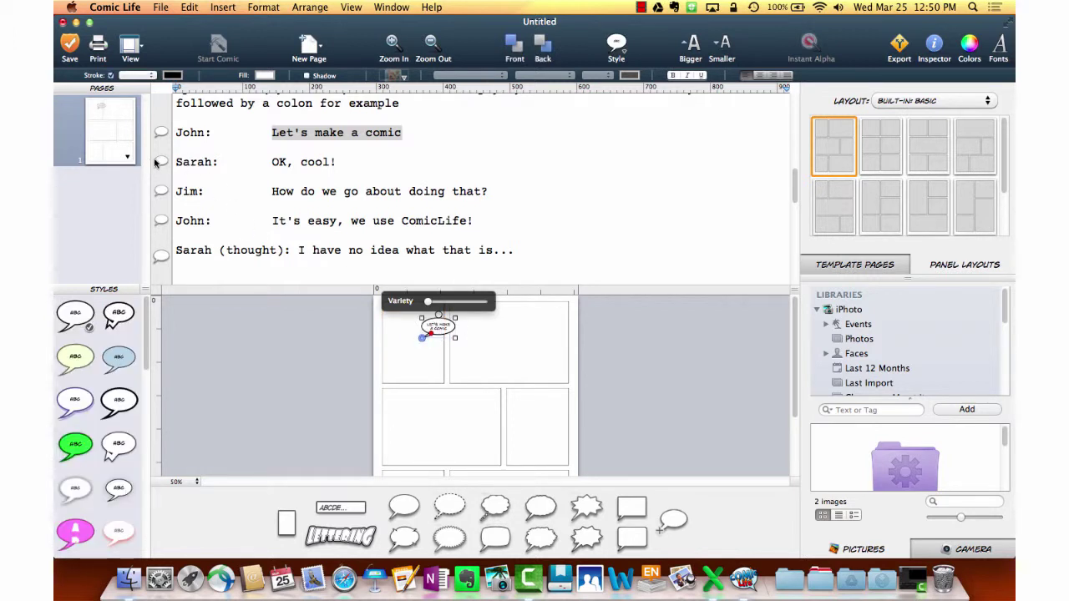
pyautogui.moveTo(157, 163); pyautogui.dragTo(416, 361)
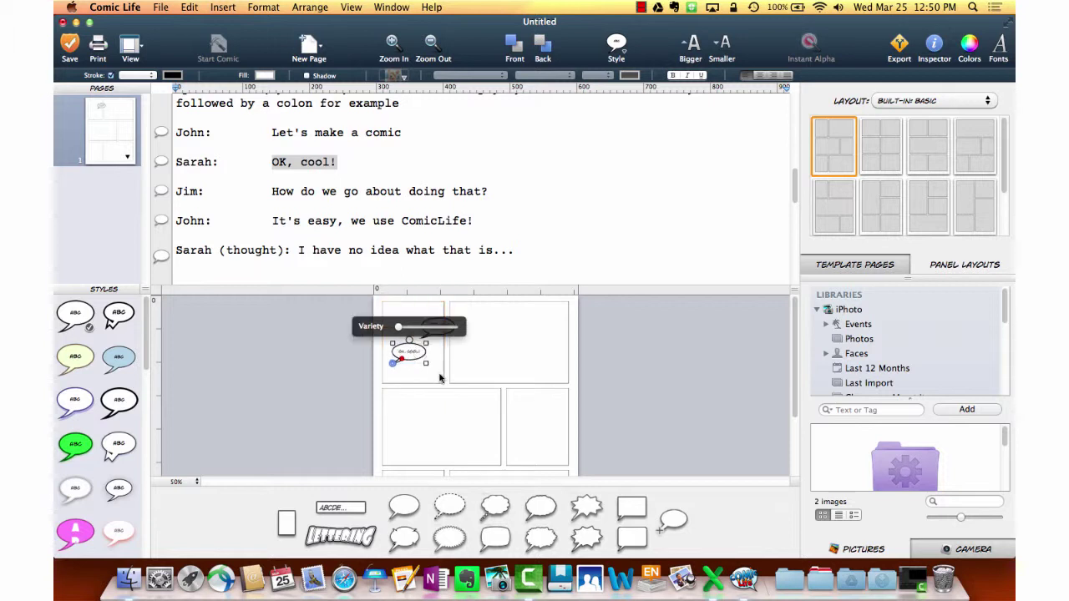
pyautogui.moveTo(161, 191); pyautogui.dragTo(411, 351)
# Swing the tail of Jim's question balloon toward the right.
pyautogui.click(402, 357)
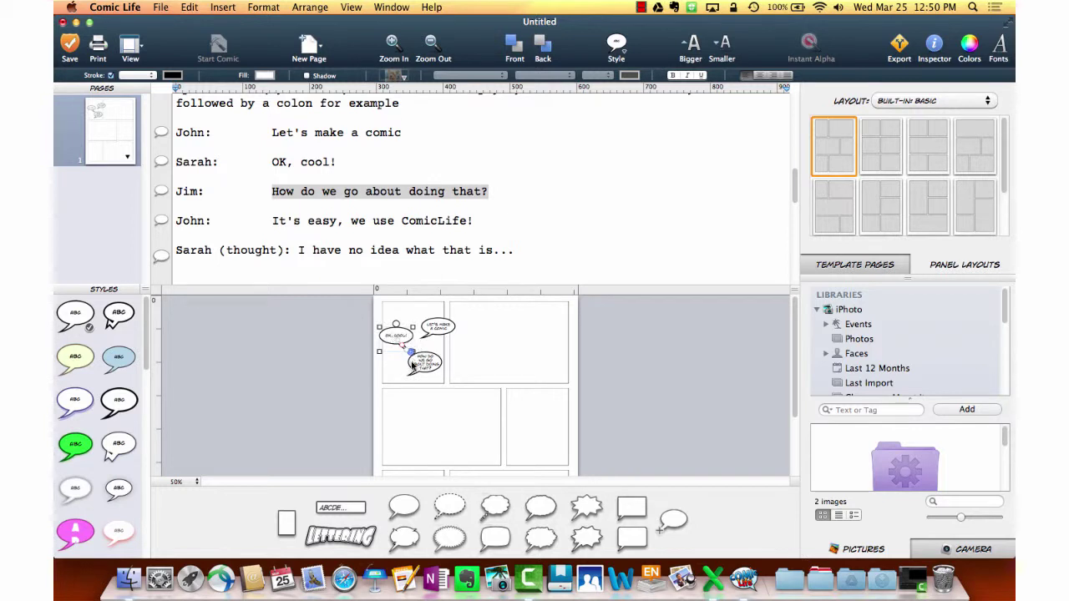
pyautogui.click(416, 371)
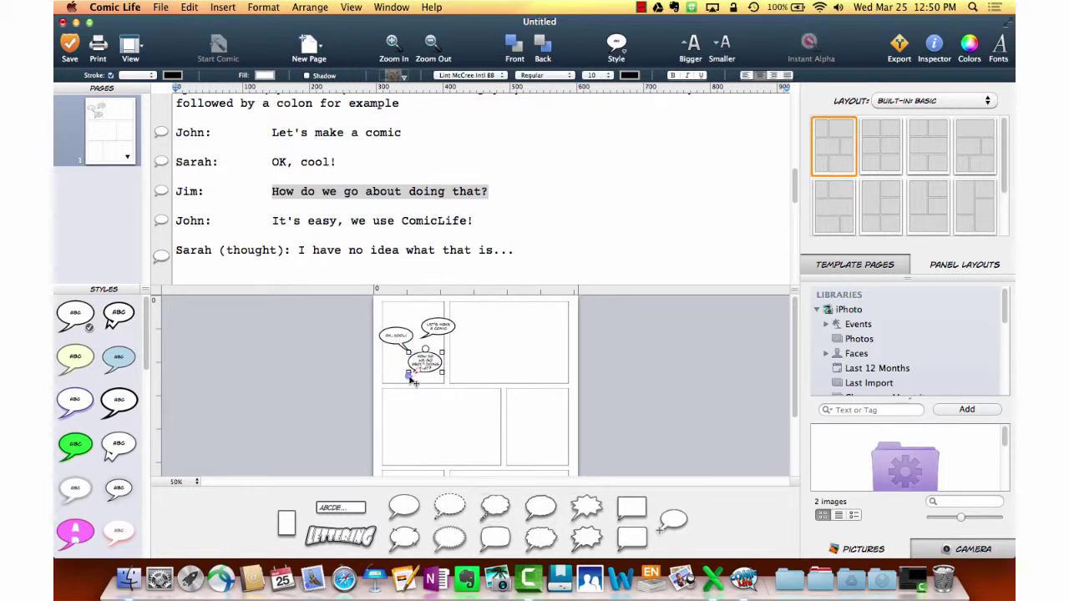
pyautogui.moveTo(413, 381); pyautogui.dragTo(442, 383)
# Place the 'Some caption text…' caption at the top of the page.
pyautogui.scroll(-4, 289, 242)
pyautogui.scroll(10, 289, 242)
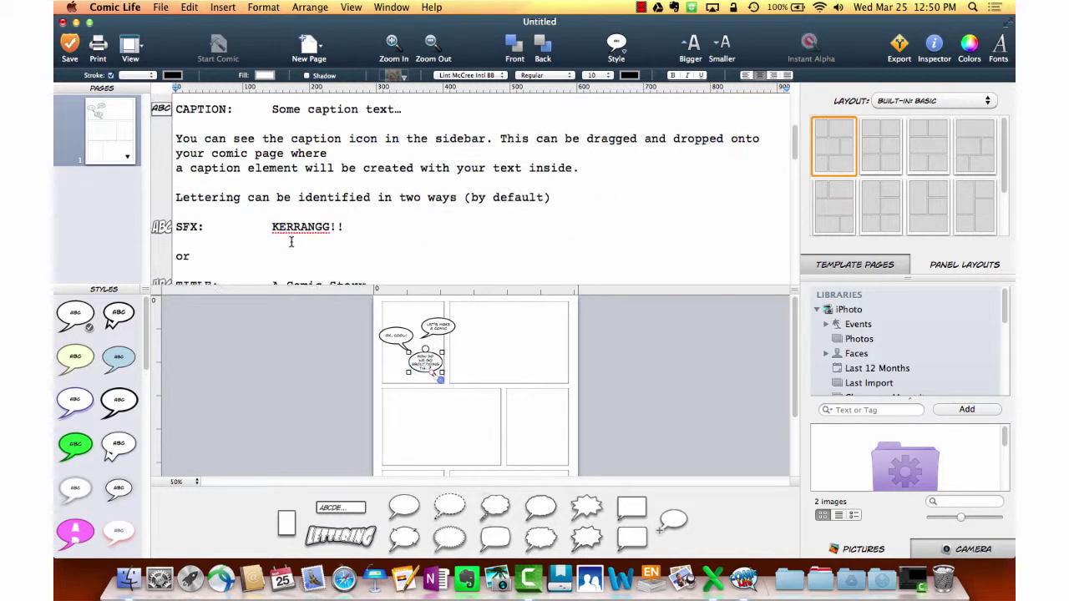
pyautogui.scroll(-3, 289, 241)
pyautogui.scroll(4, 289, 243)
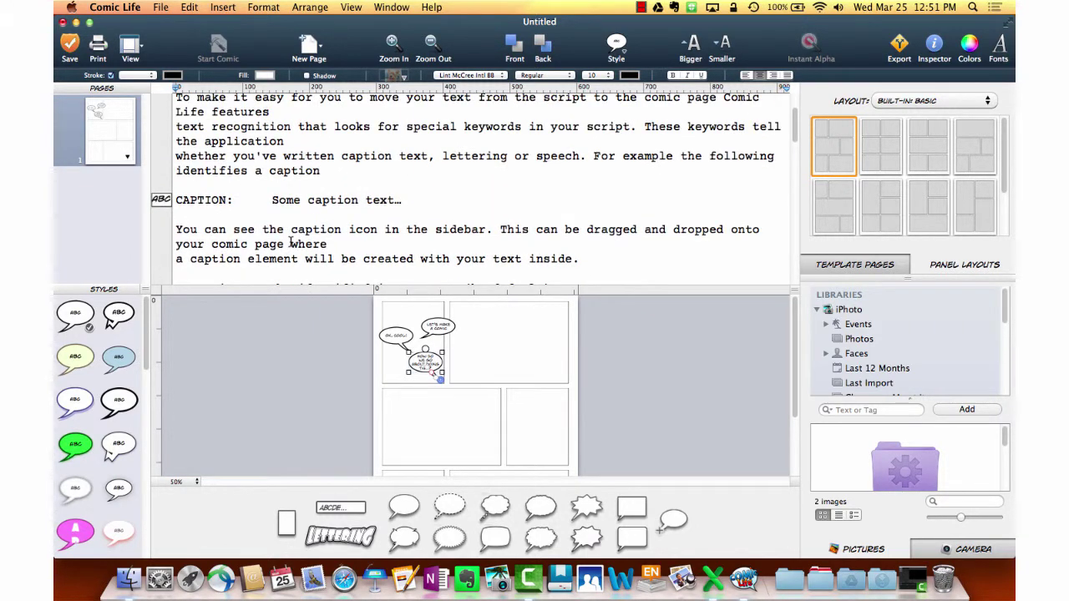
pyautogui.scroll(1, 289, 242)
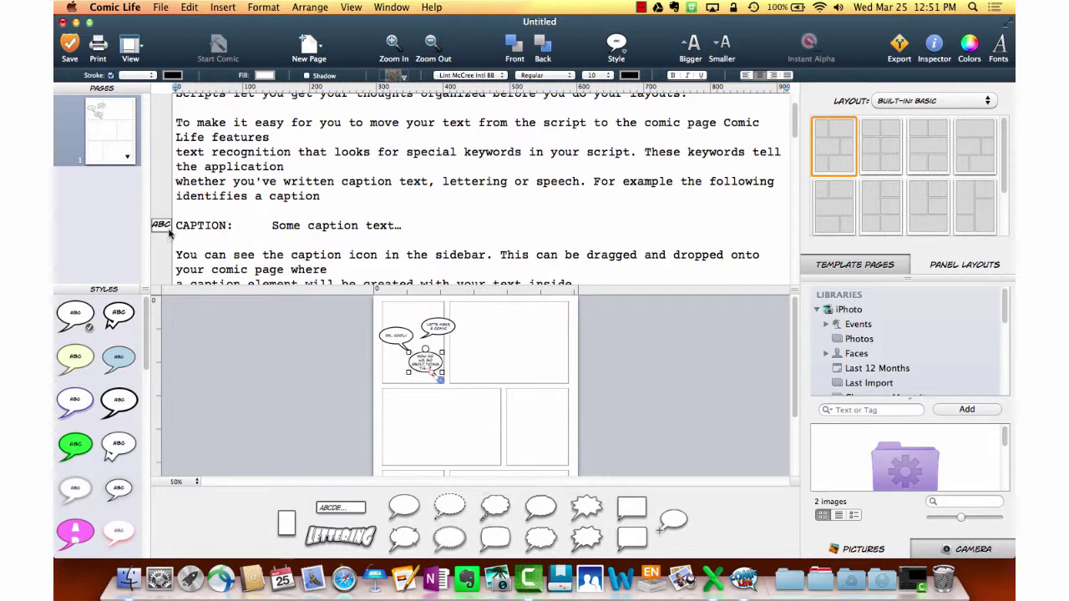
pyautogui.moveTo(161, 226); pyautogui.dragTo(540, 334)
pyautogui.moveTo(469, 315)
pyautogui.mouseDown()
pyautogui.moveTo(488, 317)
pyautogui.moveTo(482, 310)
pyautogui.mouseUp()
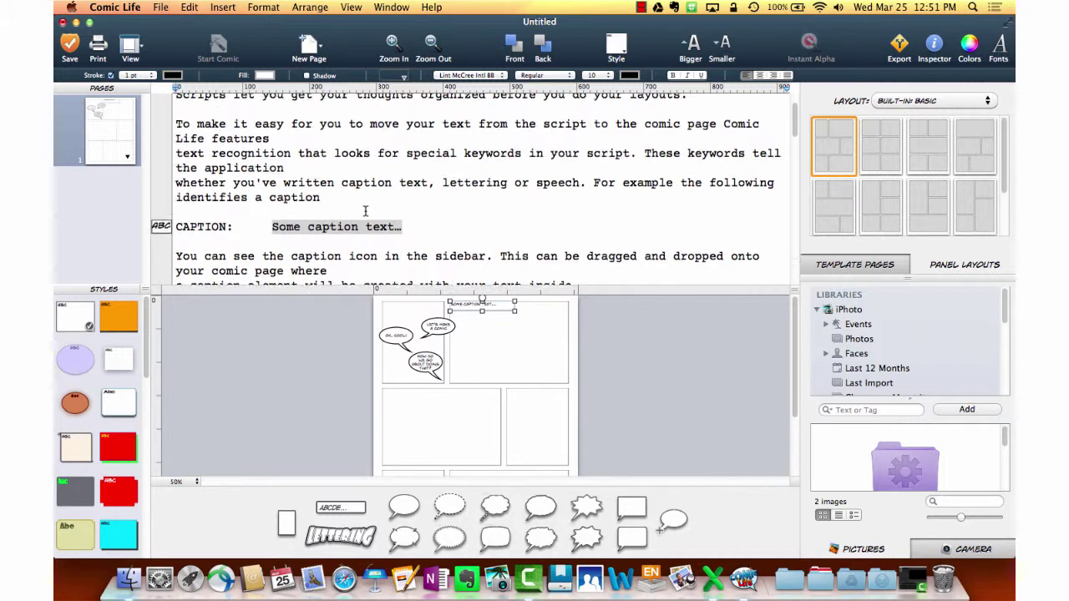
# Add 'A Simple Script' title lettering atop the upper-left panel.
pyautogui.scroll(2, 365, 210)
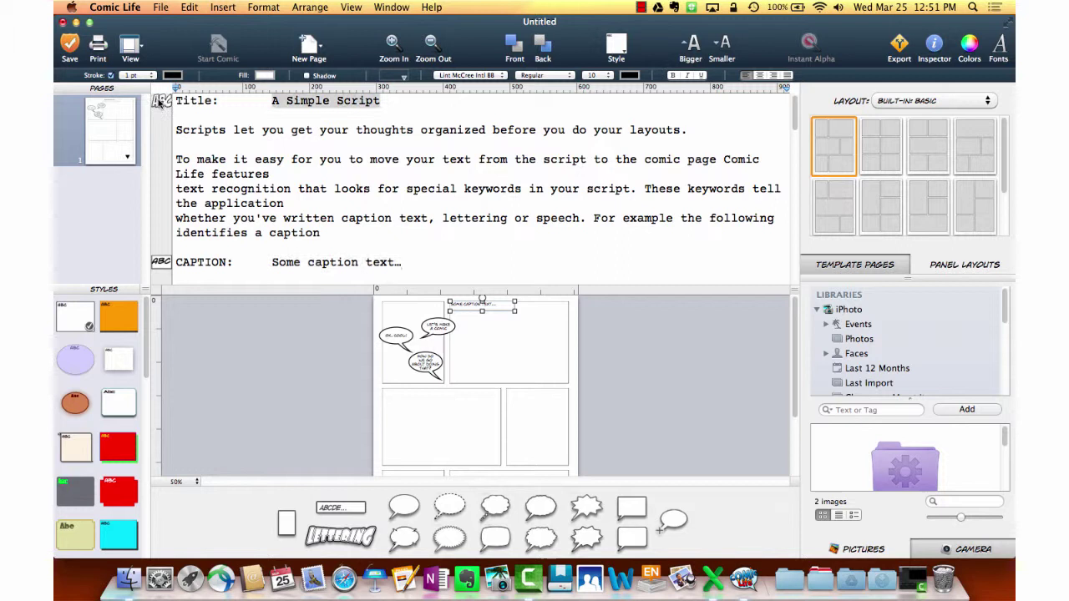
pyautogui.moveTo(158, 100); pyautogui.dragTo(427, 307)
pyautogui.click(642, 359)
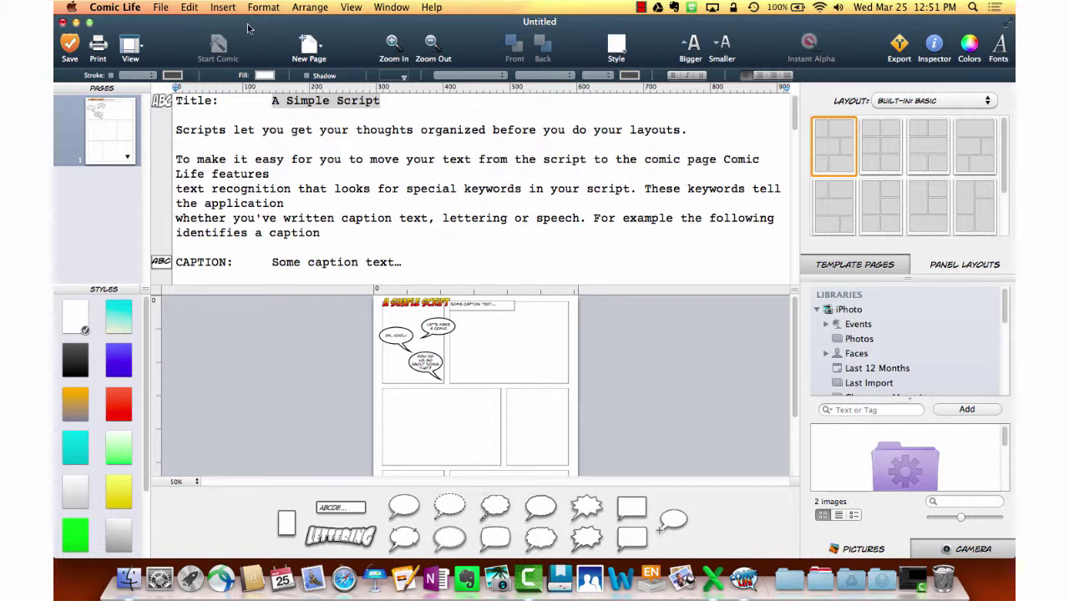
# Open the Print dialog from the File menu.
pyautogui.click(161, 8)
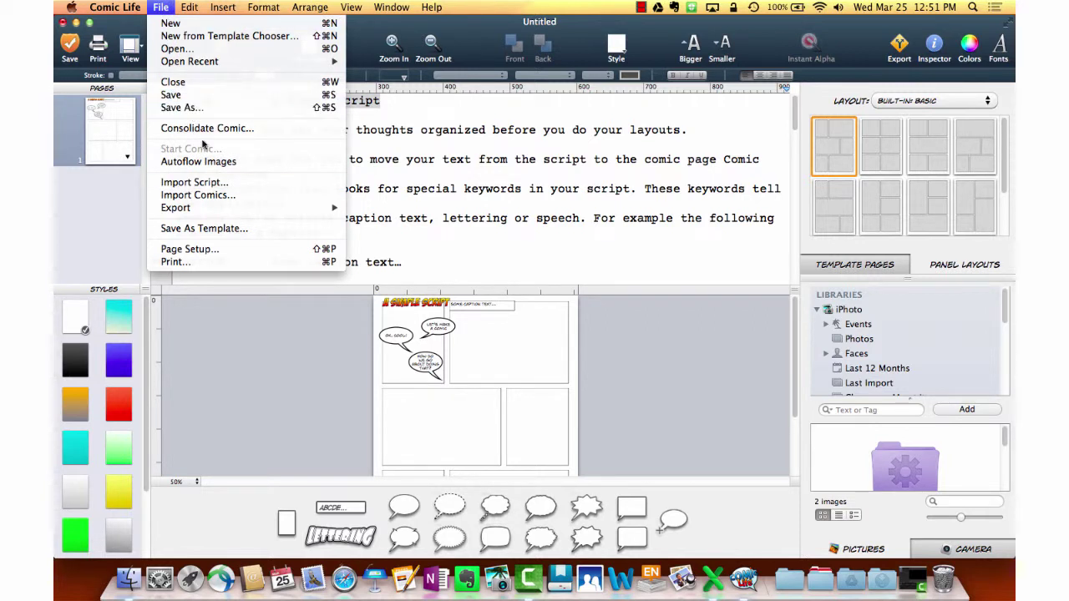
pyautogui.moveTo(243, 209)
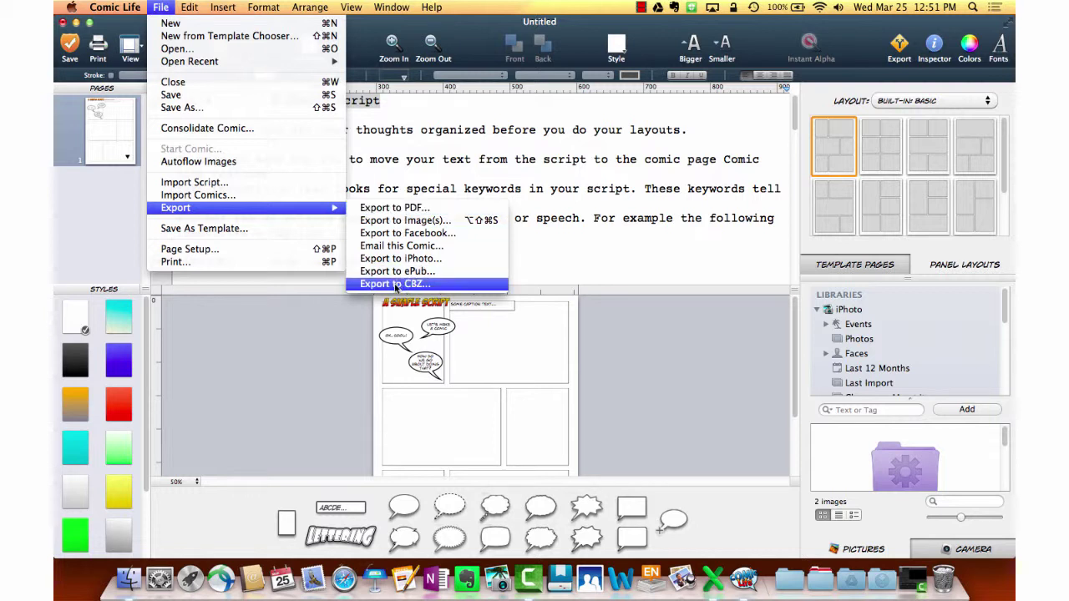
pyautogui.click(226, 262)
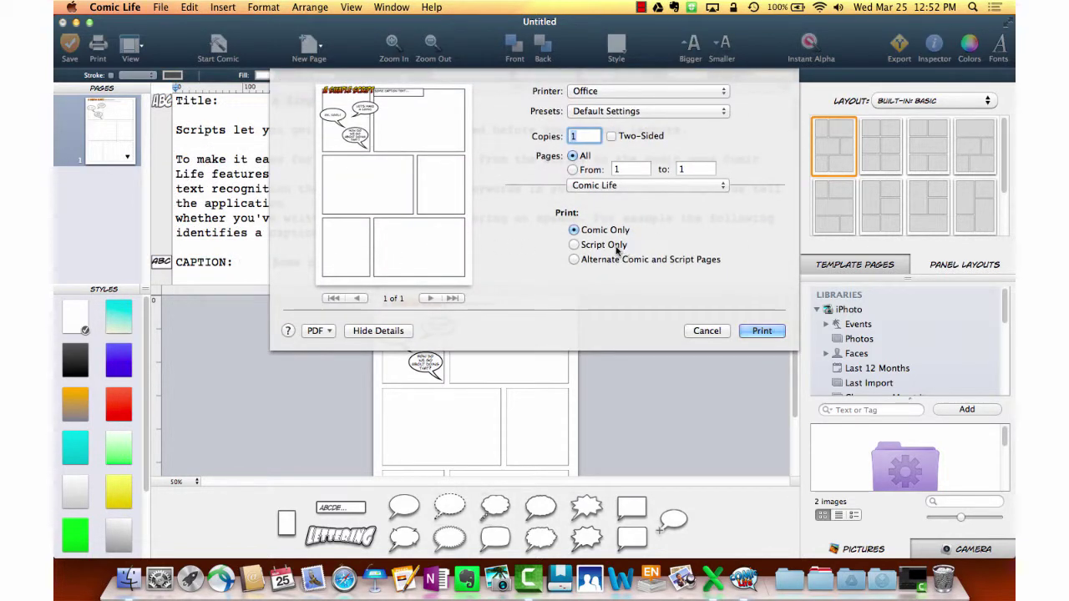
# Set the Print dialog to Script Only, then choose Save as PDF… from the PDF menu.
pyautogui.click(618, 245)
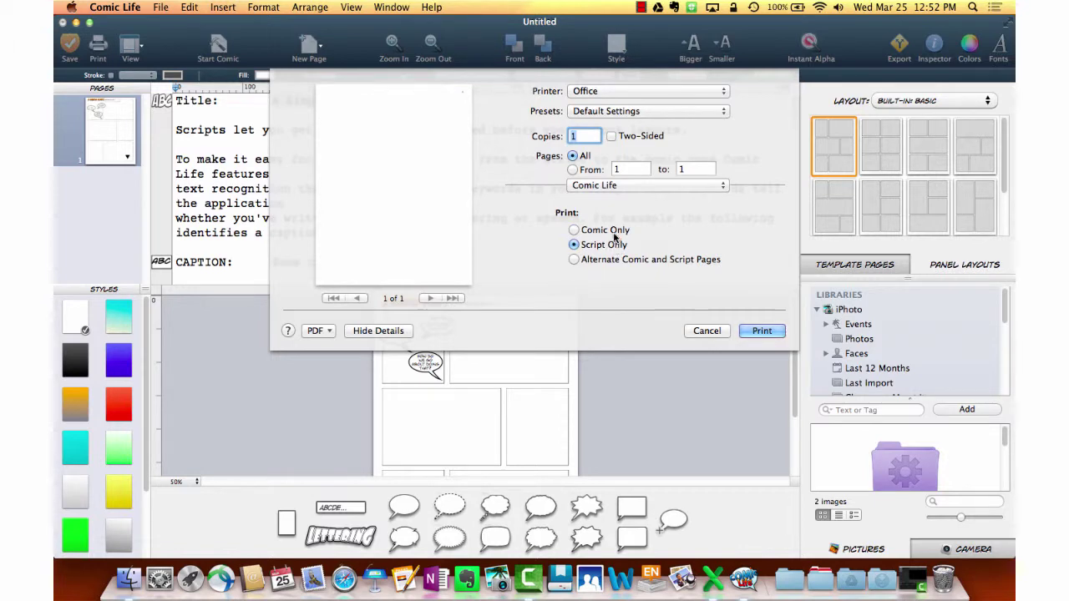
pyautogui.click(615, 233)
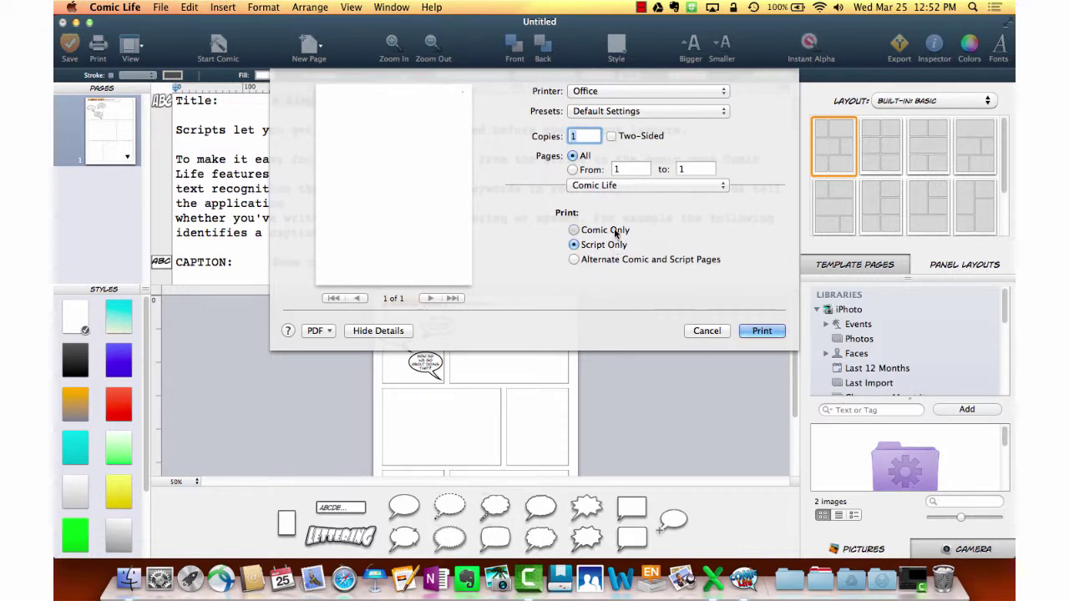
pyautogui.click(574, 245)
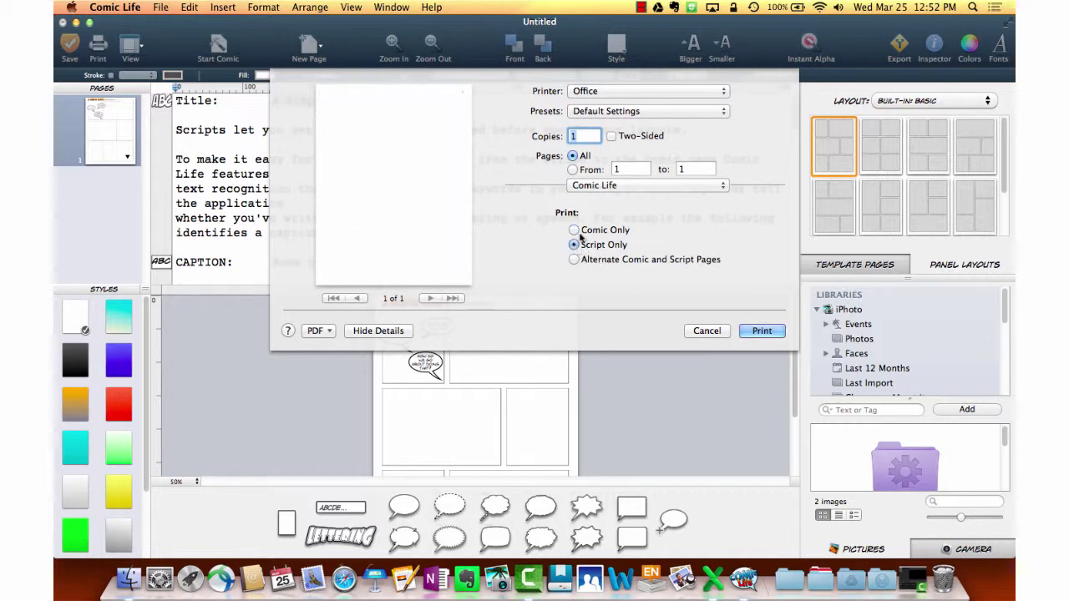
pyautogui.click(317, 331)
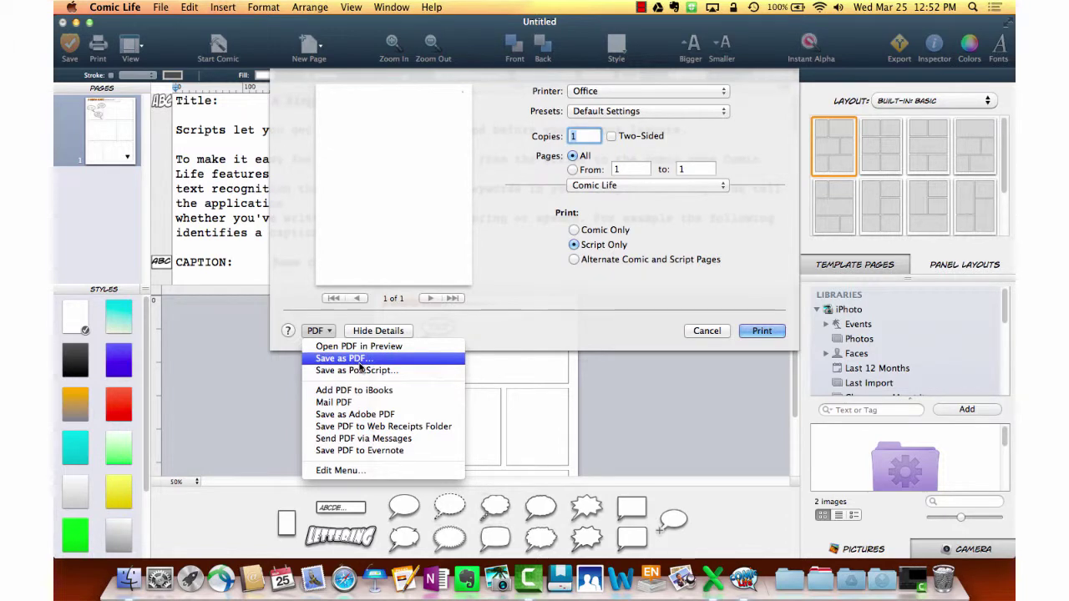
pyautogui.click(690, 331)
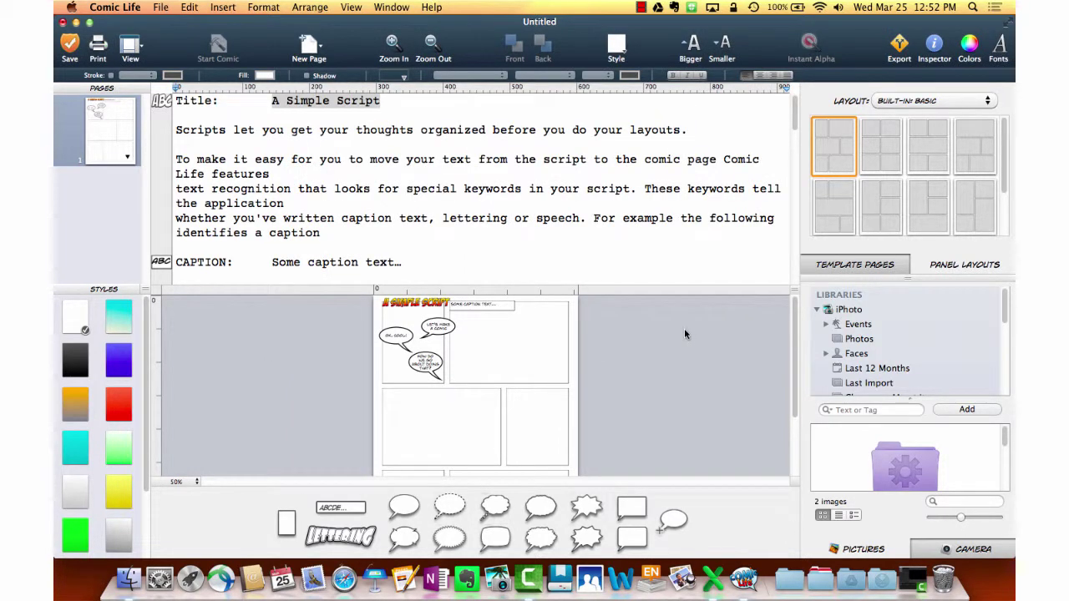